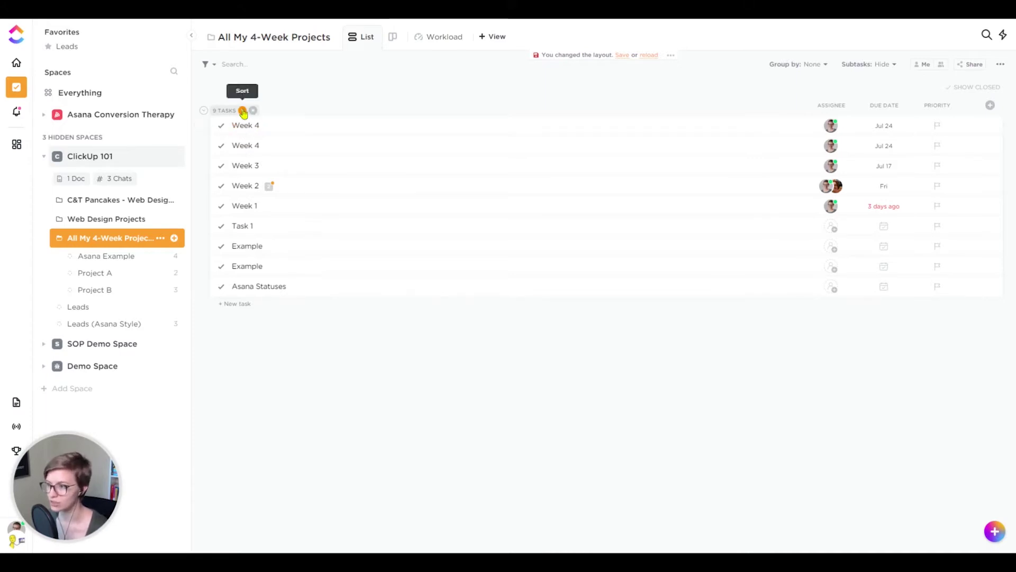
Step: Toggle the task-name sort between A-Z and Z-A, then clear it to restore Week 4, Week 2, Week 1
{"action": "left_click", "coordinate": [253, 109]}
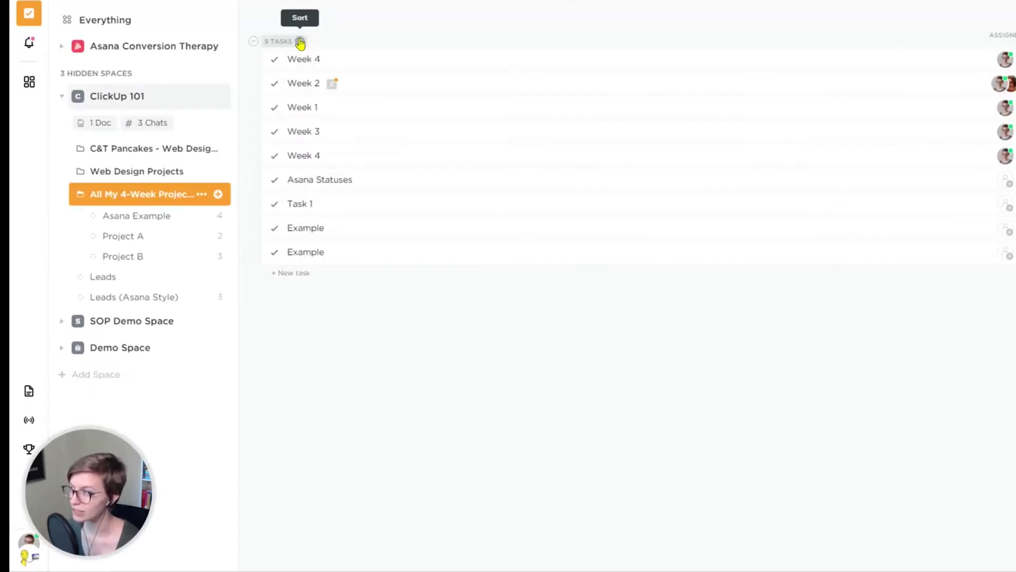
{"action": "left_click", "coordinate": [300, 41]}
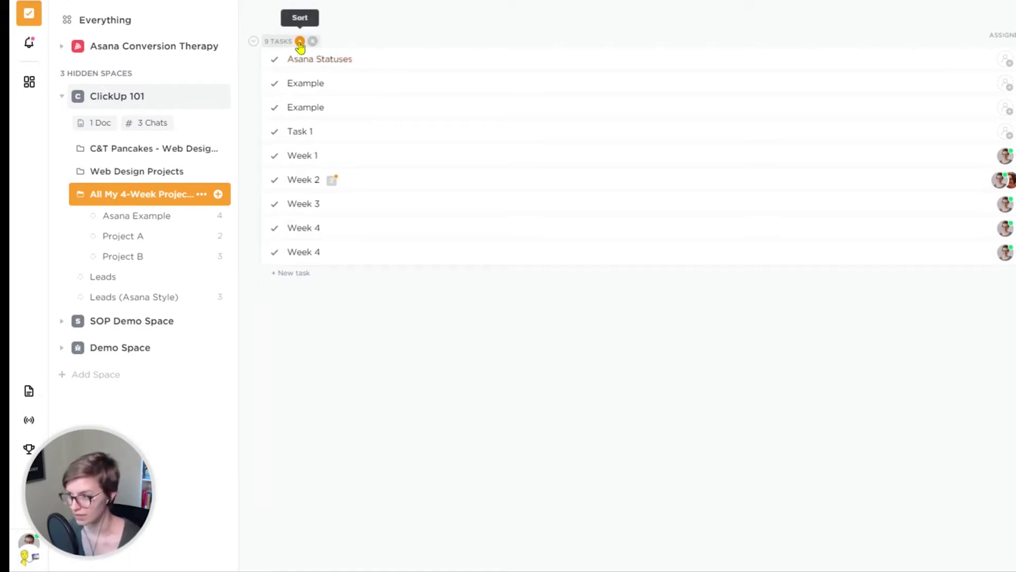
{"action": "left_click", "coordinate": [300, 41]}
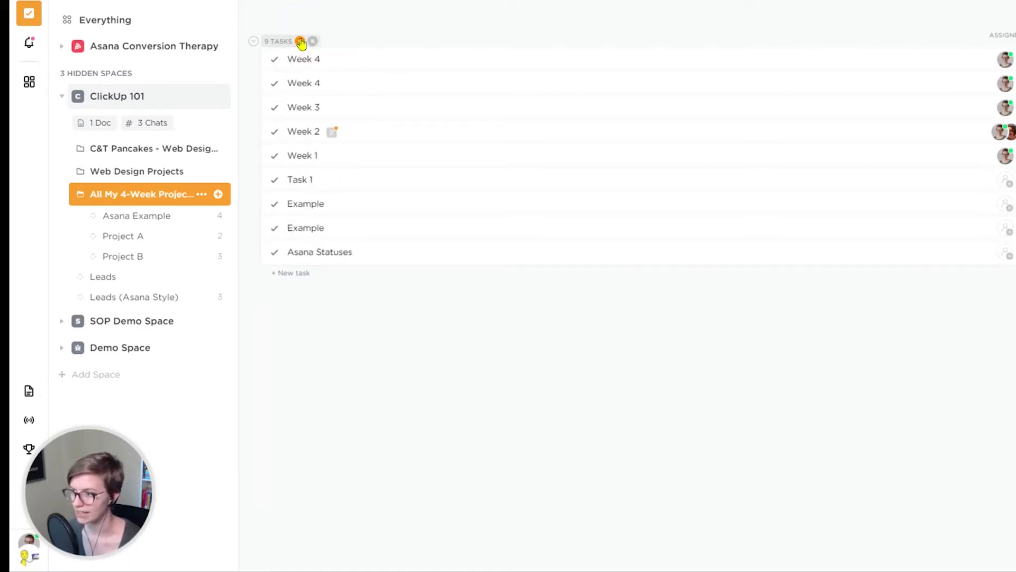
{"action": "left_click", "coordinate": [298, 43]}
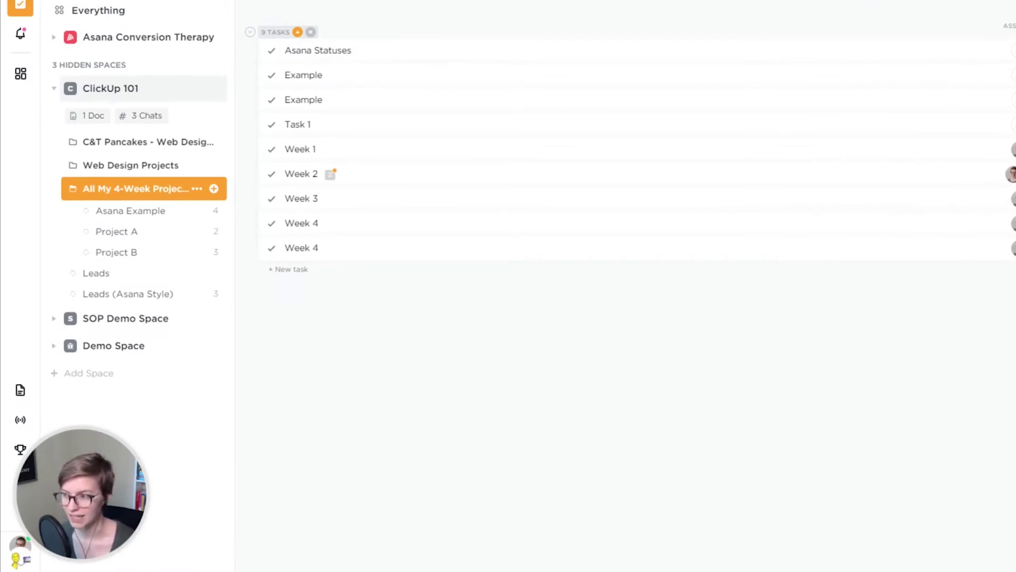
{"action": "left_click", "coordinate": [289, 34]}
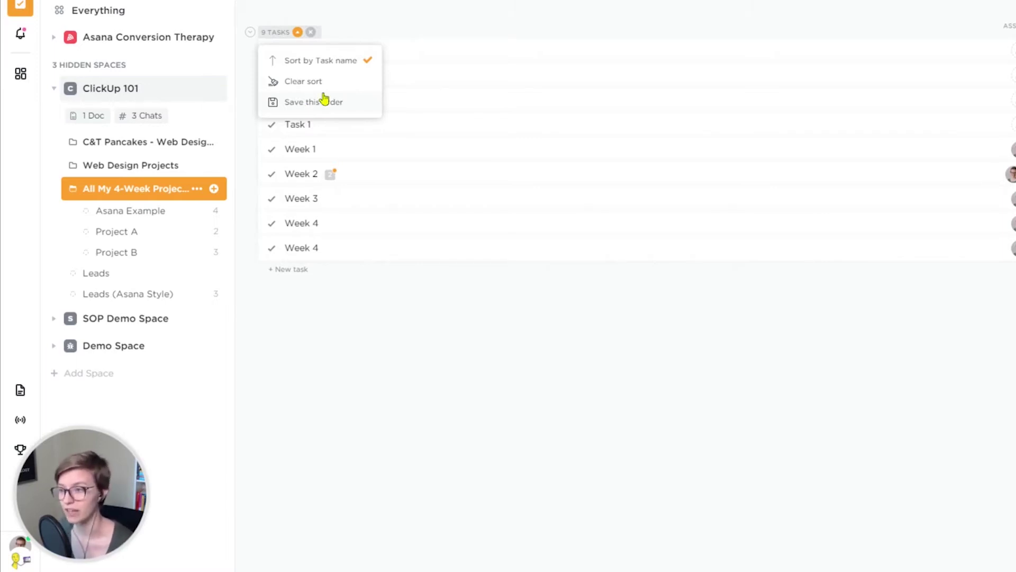
{"action": "left_click", "coordinate": [358, 62]}
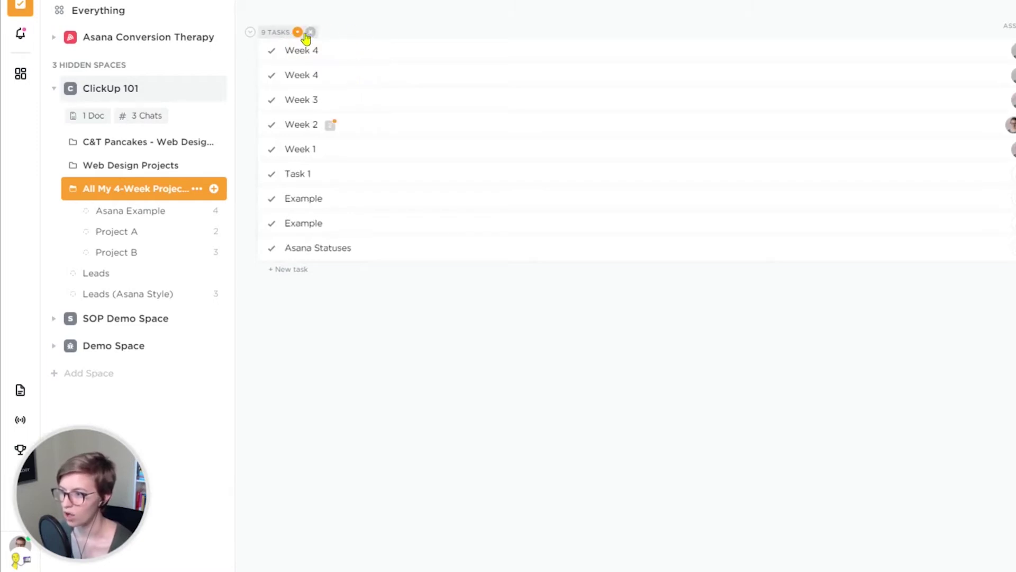
{"action": "left_click", "coordinate": [311, 33]}
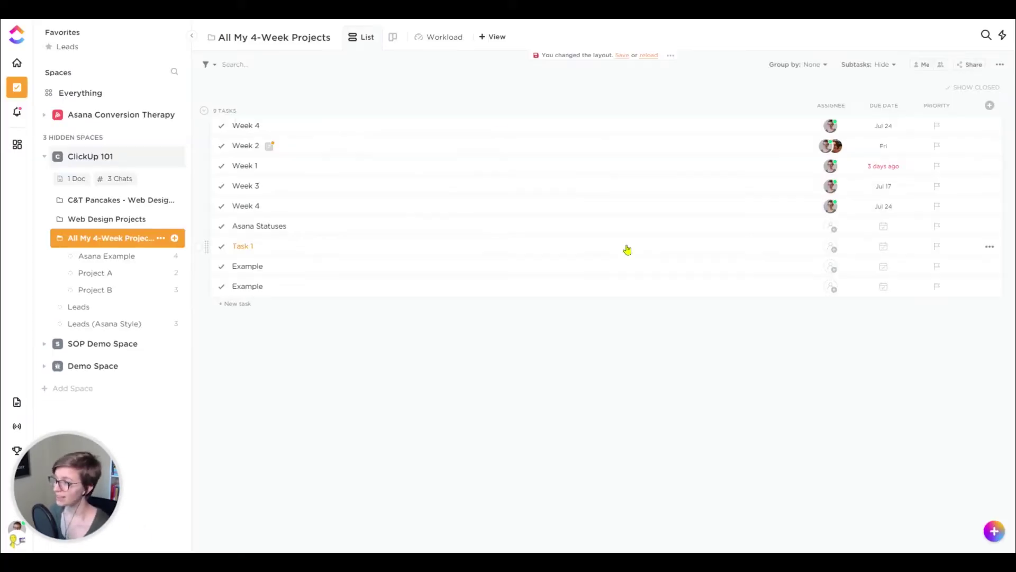
Step: Try due date and assignee sorts, remove them, and sort the tasks by name
{"action": "left_click", "coordinate": [903, 107]}
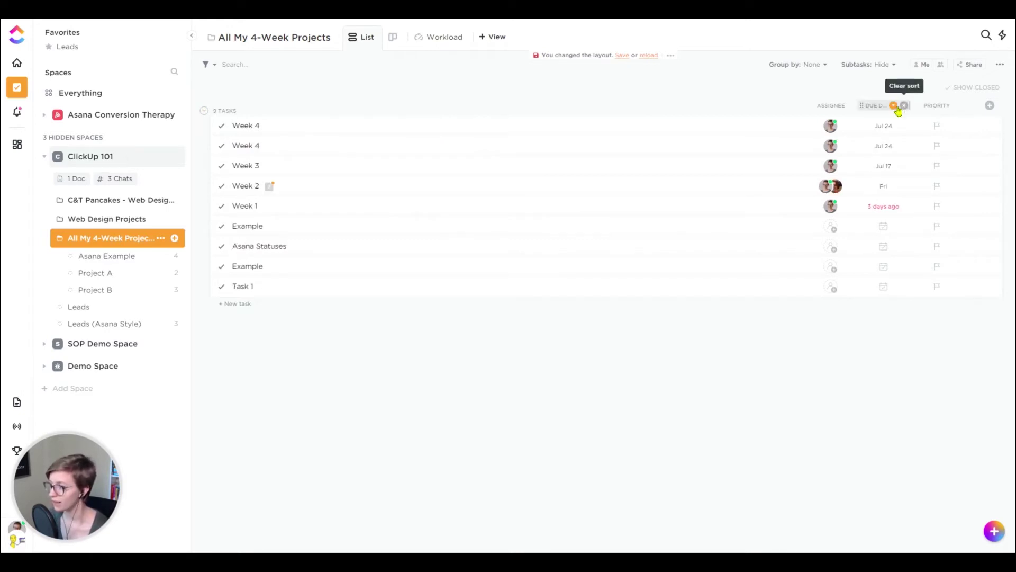
{"action": "left_click", "coordinate": [850, 106]}
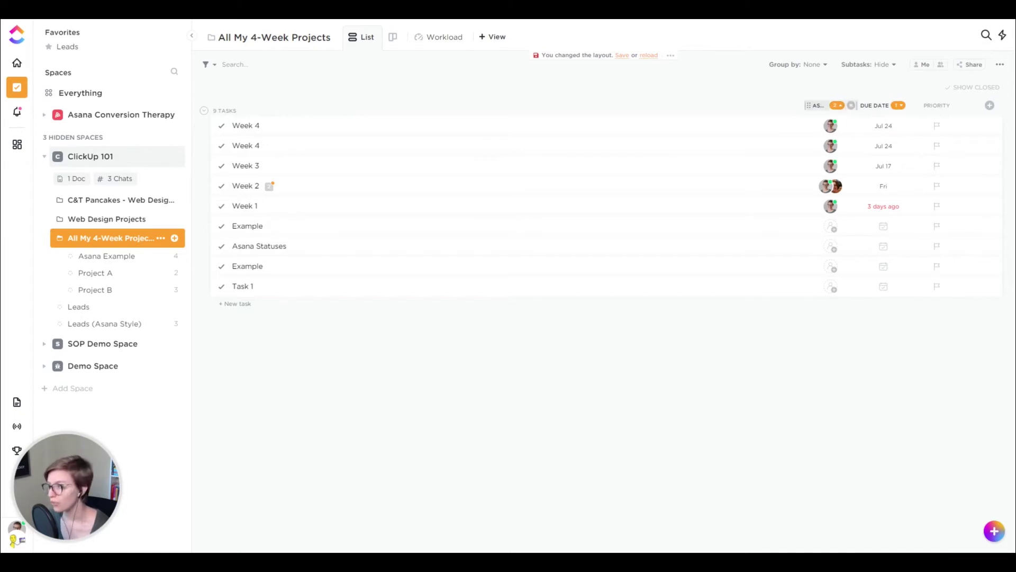
{"action": "left_click", "coordinate": [850, 106]}
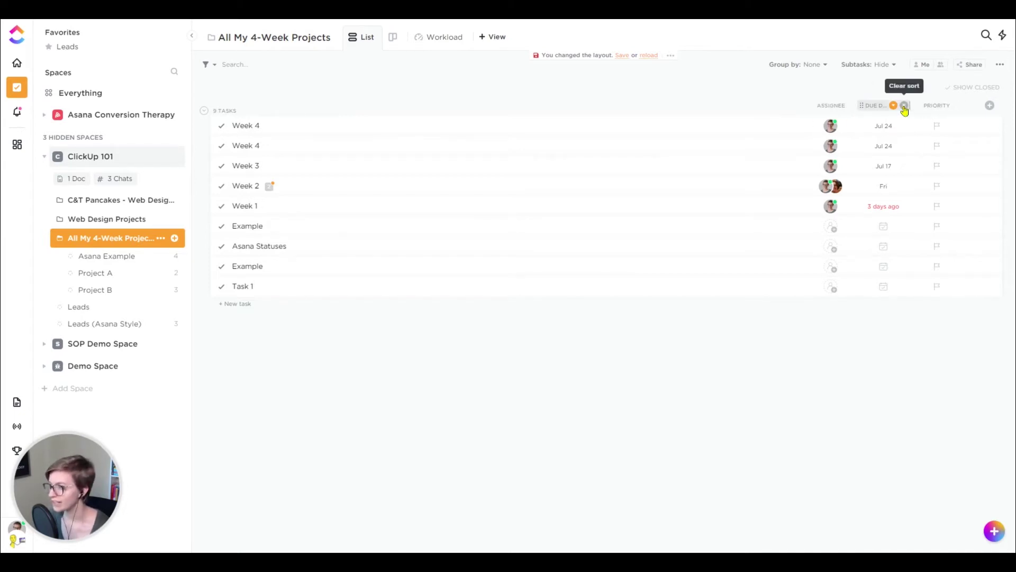
{"action": "left_click", "coordinate": [906, 106]}
{"action": "left_click", "coordinate": [242, 109]}
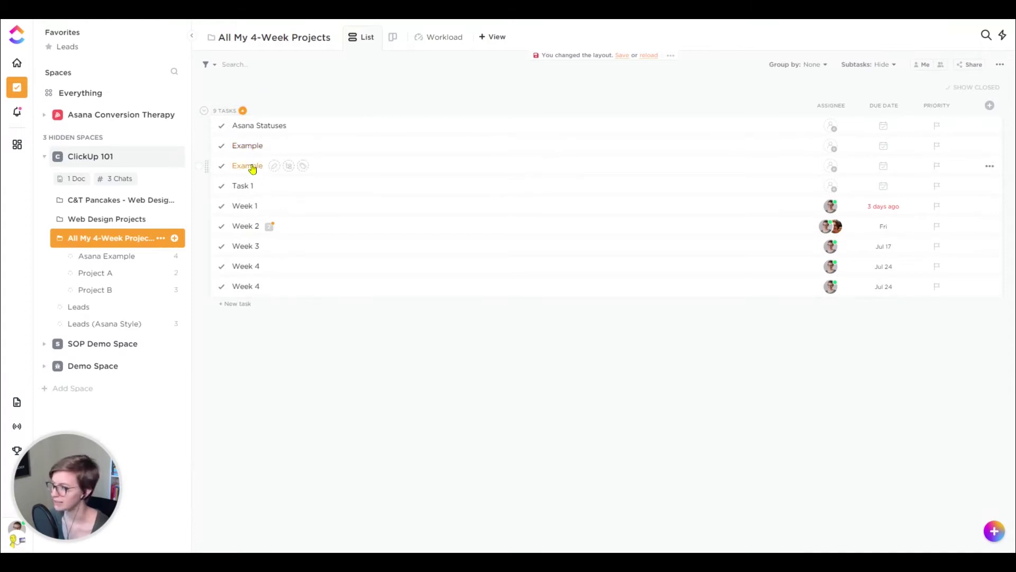
Step: Give an Example task a Jul 24 due date, then add due date, priority and assignee sort levels
{"action": "left_click", "coordinate": [886, 162]}
{"action": "left_click", "coordinate": [916, 147]}
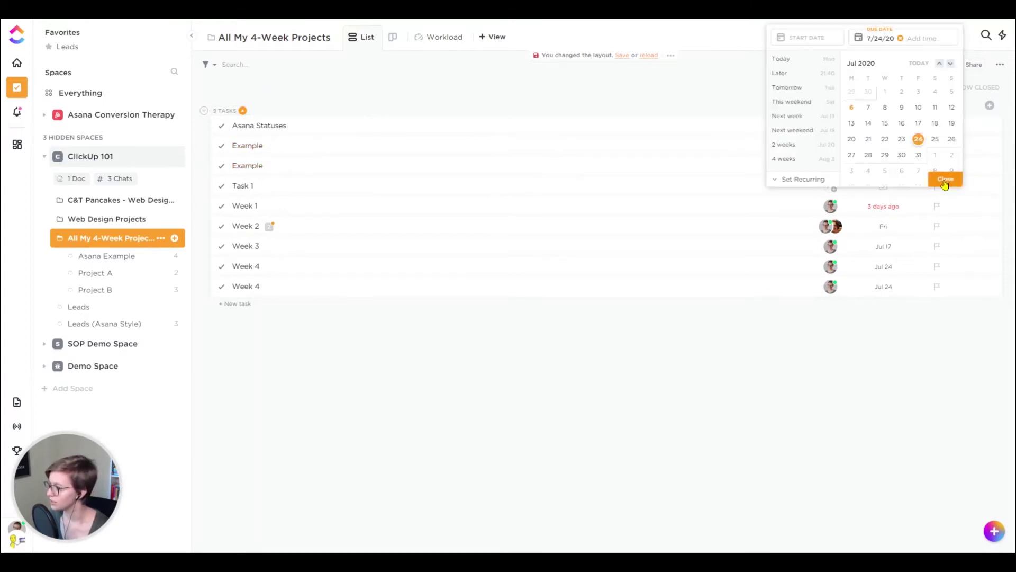
{"action": "left_click", "coordinate": [904, 106]}
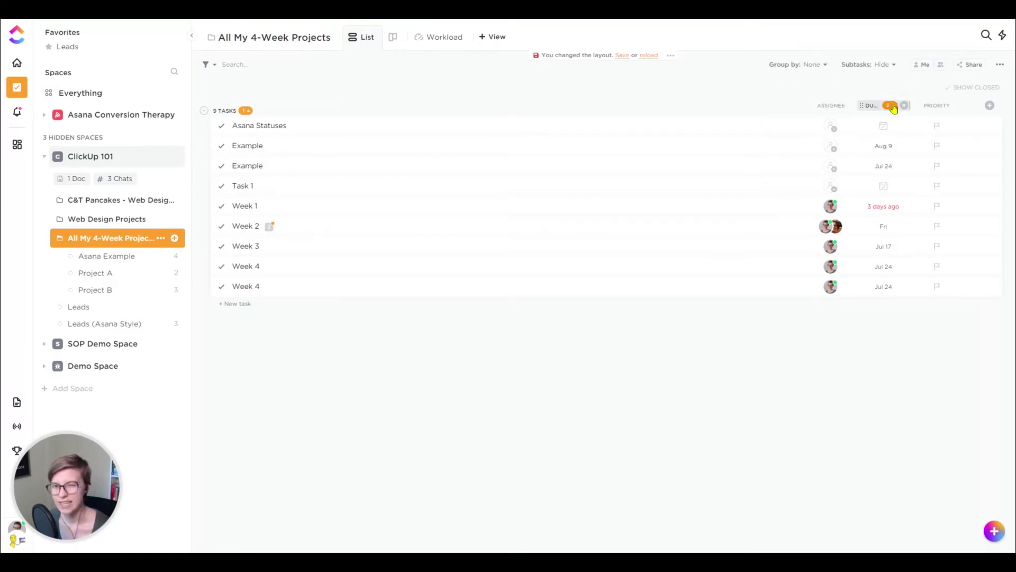
{"action": "left_click", "coordinate": [937, 105]}
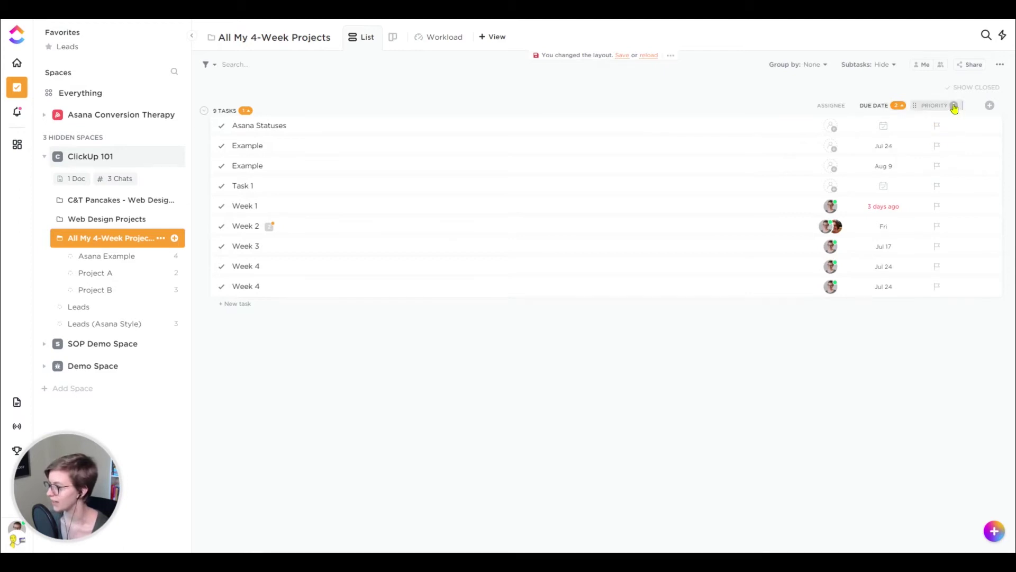
{"action": "left_click", "coordinate": [849, 105]}
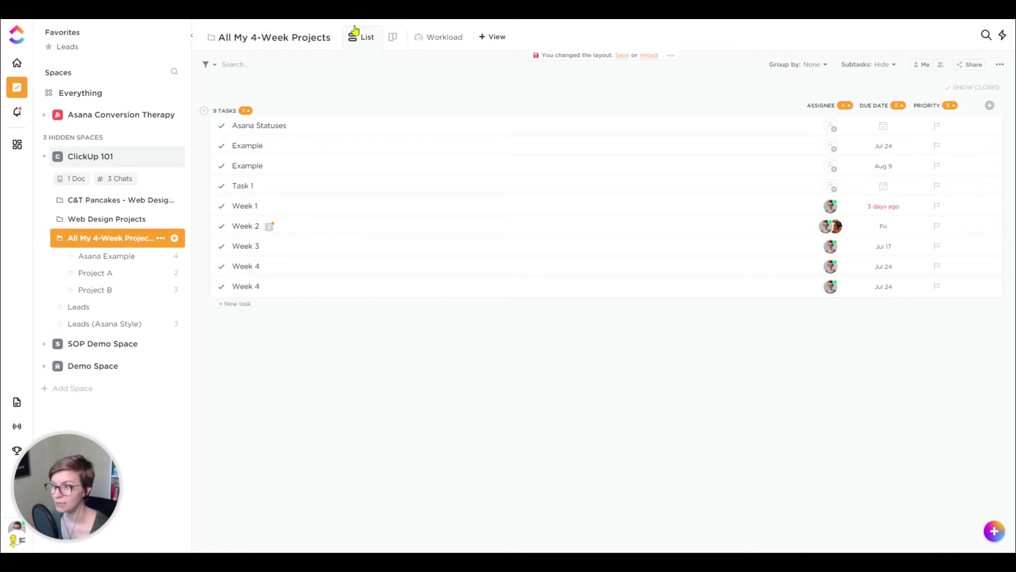
Step: Enable Autosave view for the sorted list layout, then switch to the Board view
{"action": "left_click", "coordinate": [621, 56]}
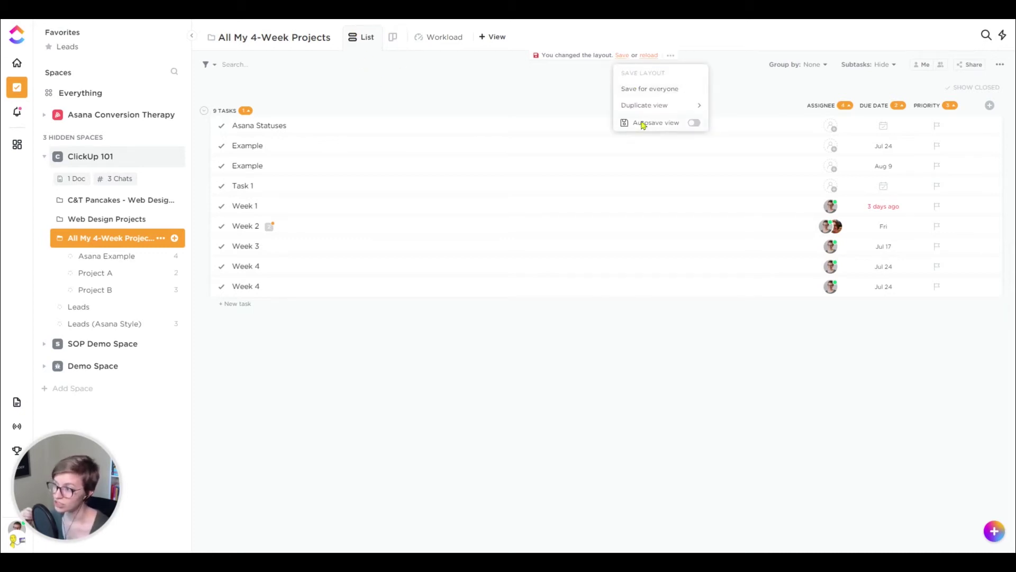
{"action": "left_click", "coordinate": [694, 123]}
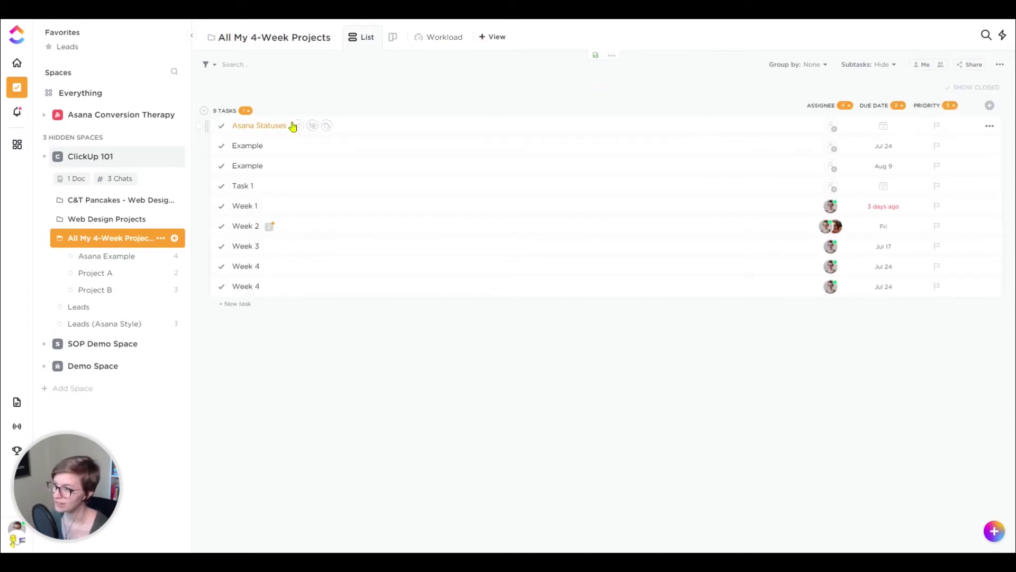
{"action": "left_click", "coordinate": [392, 36]}
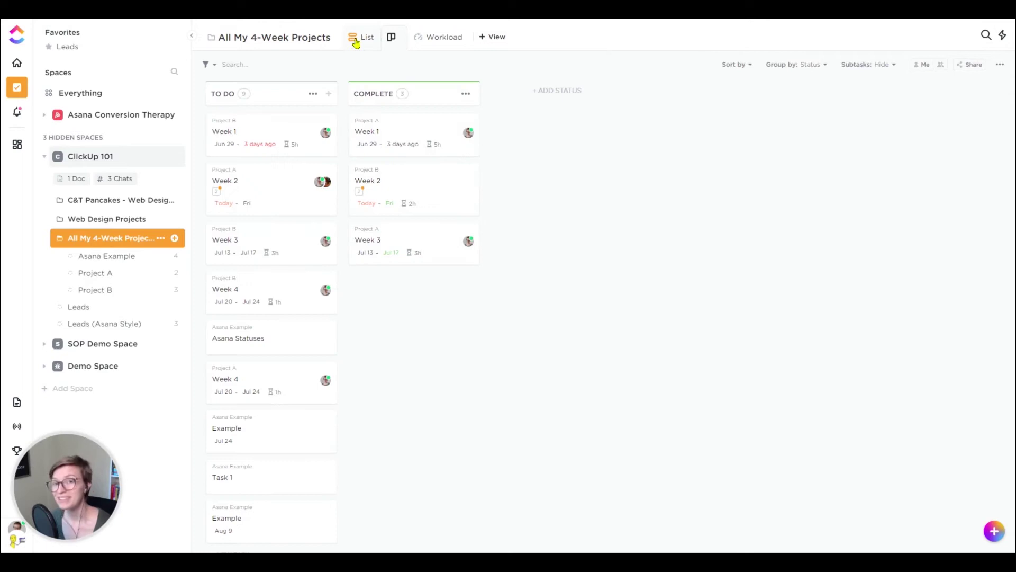
Step: Sort the board cards by task name, due date, priority and assignee
{"action": "left_click", "coordinate": [355, 41]}
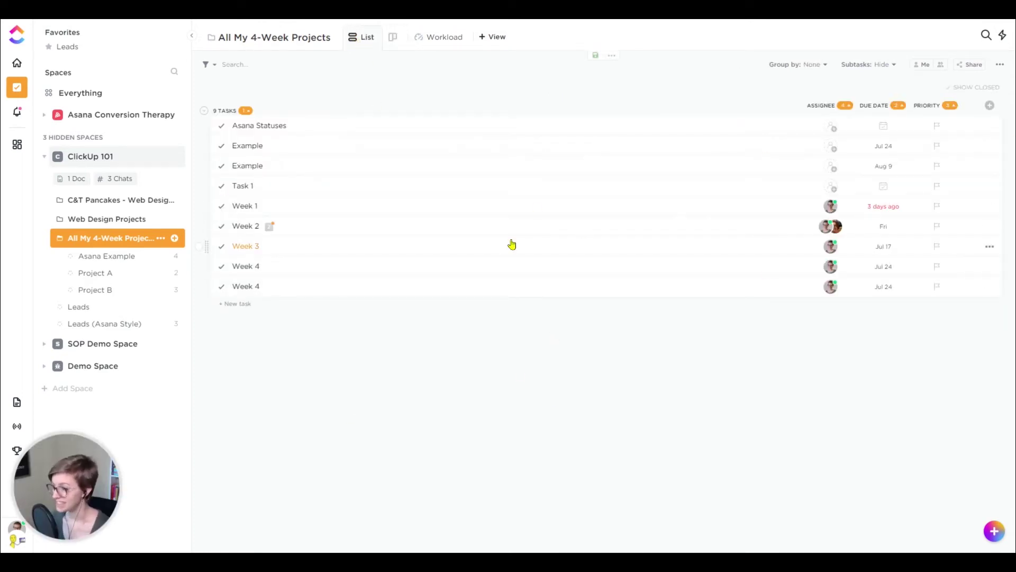
{"action": "left_click", "coordinate": [391, 47]}
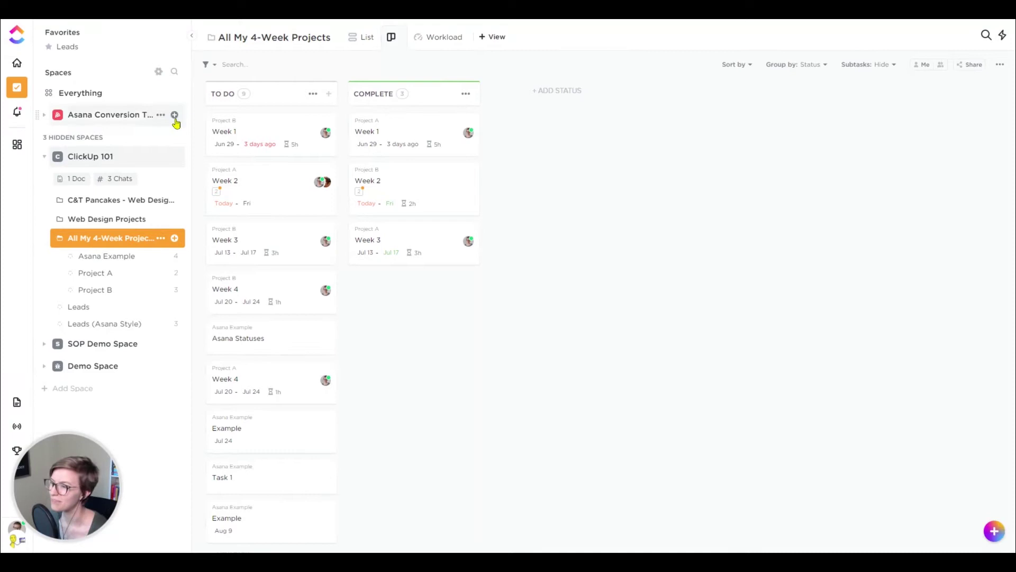
{"action": "left_click", "coordinate": [750, 66]}
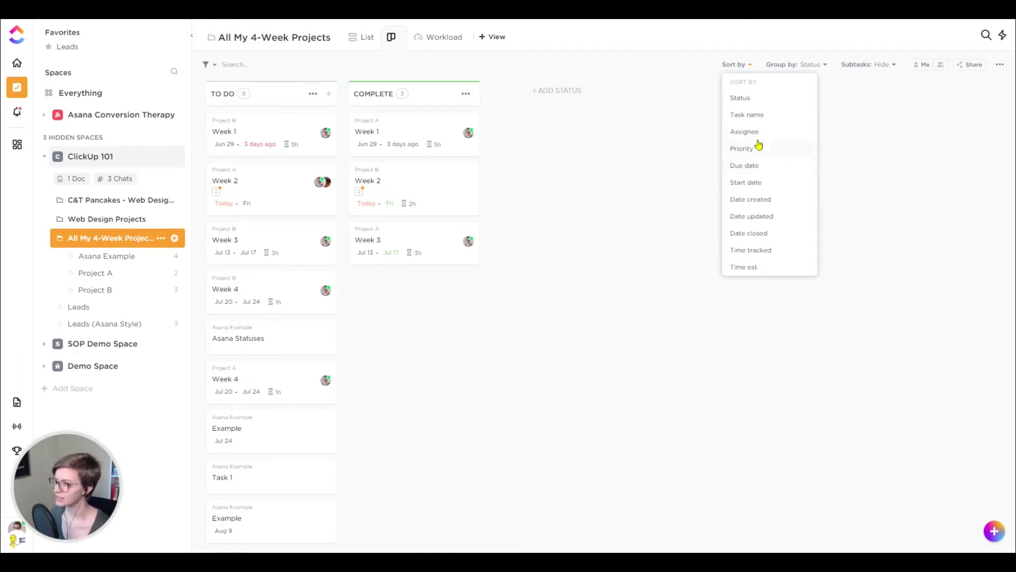
{"action": "left_click", "coordinate": [748, 114]}
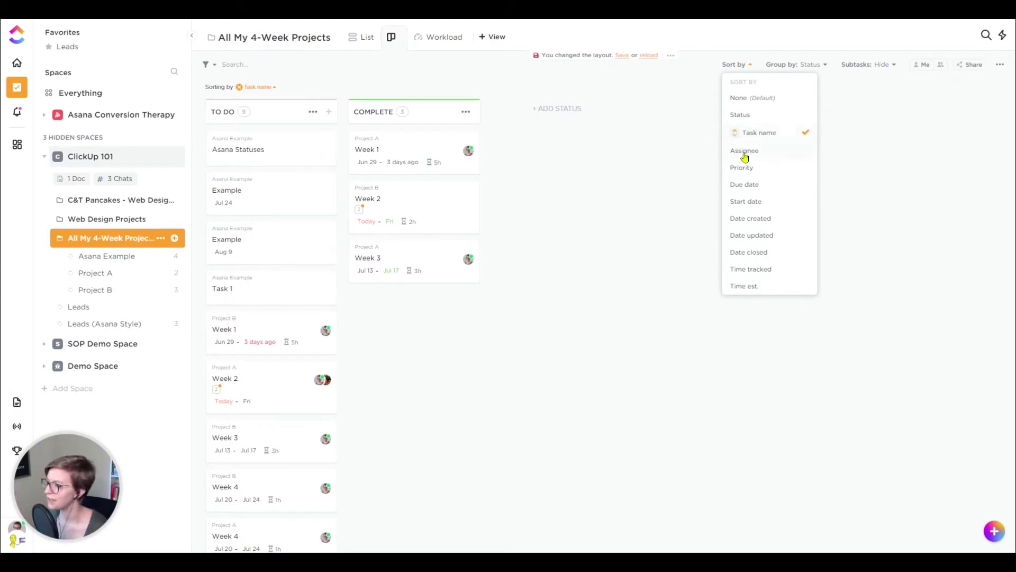
{"action": "left_click", "coordinate": [762, 185]}
{"action": "left_click", "coordinate": [760, 168]}
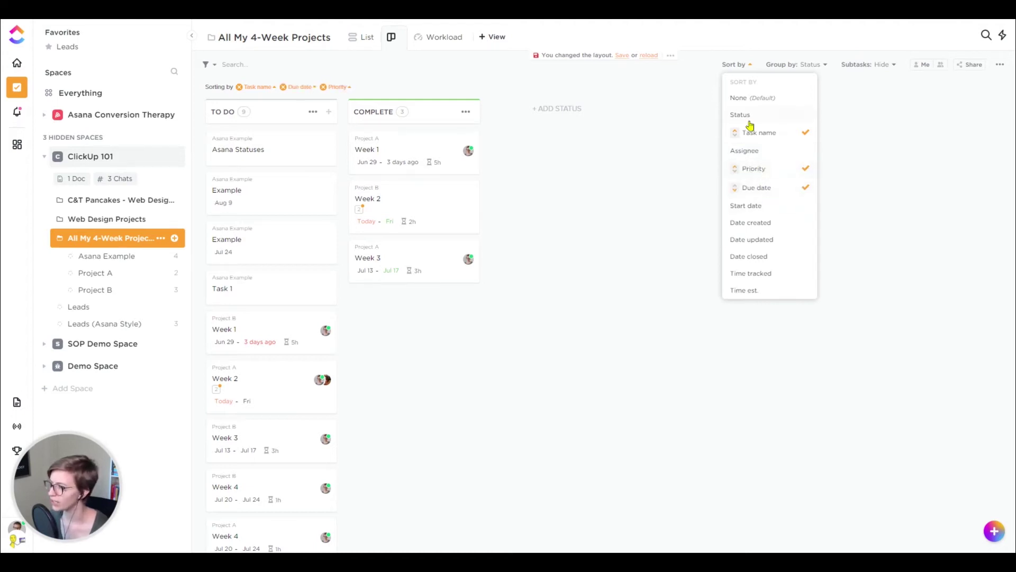
{"action": "left_click", "coordinate": [761, 153]}
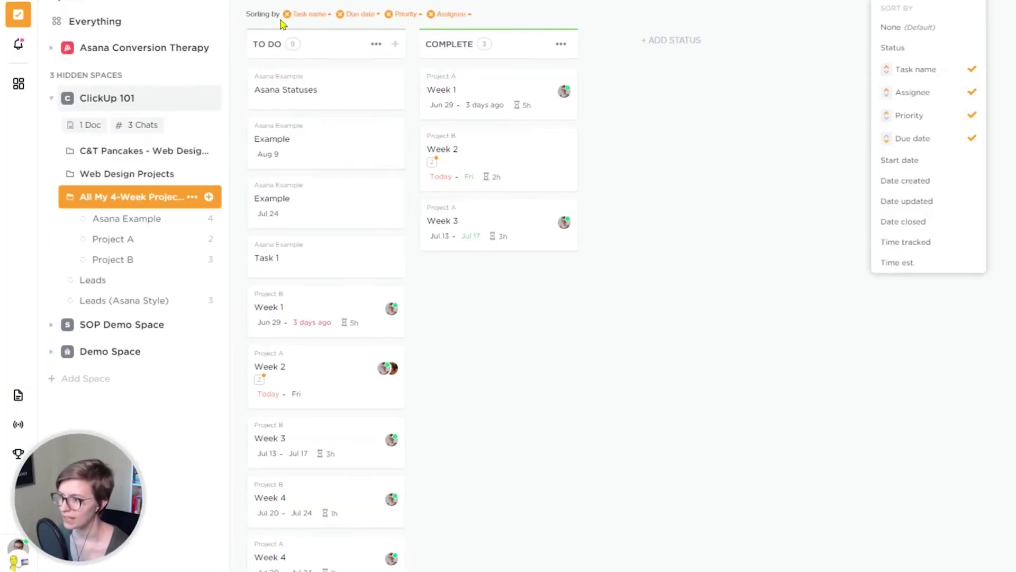
{"action": "left_click", "coordinate": [468, 15]}
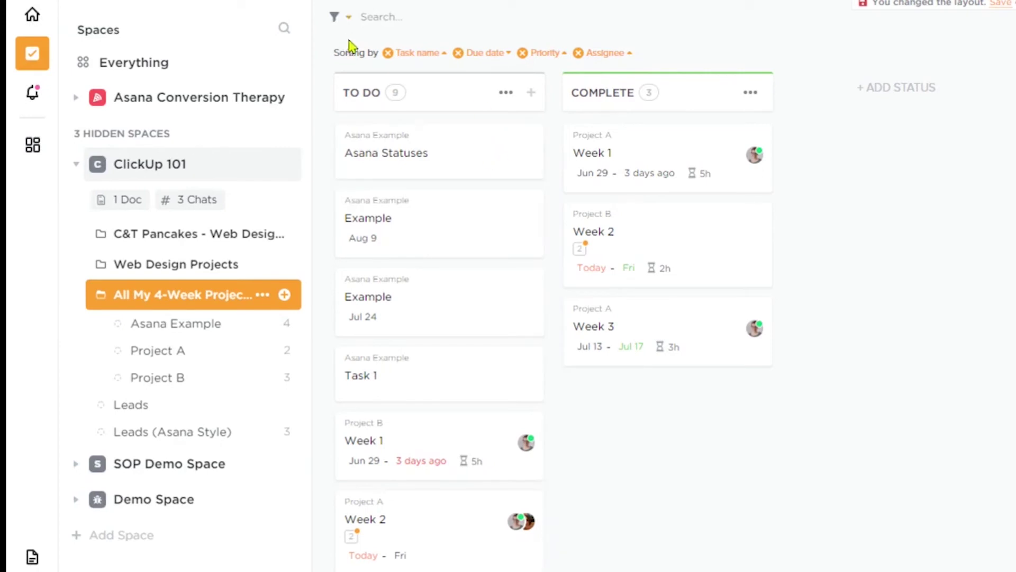
Step: Remove the Task name, Priority and Assignee sort levels, keeping only due date
{"action": "left_click", "coordinate": [388, 53]}
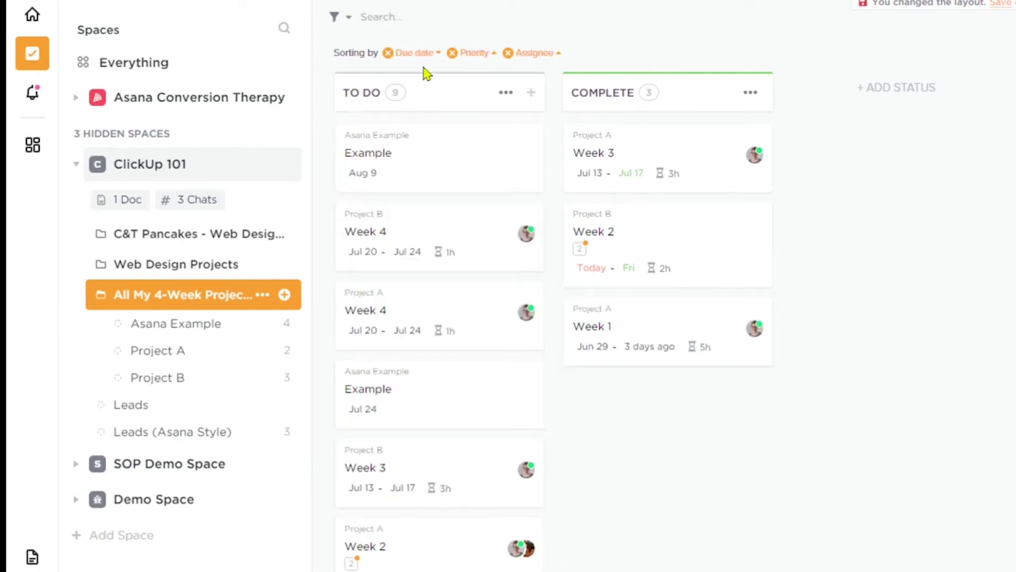
{"action": "left_click", "coordinate": [450, 55]}
{"action": "left_click", "coordinate": [450, 54]}
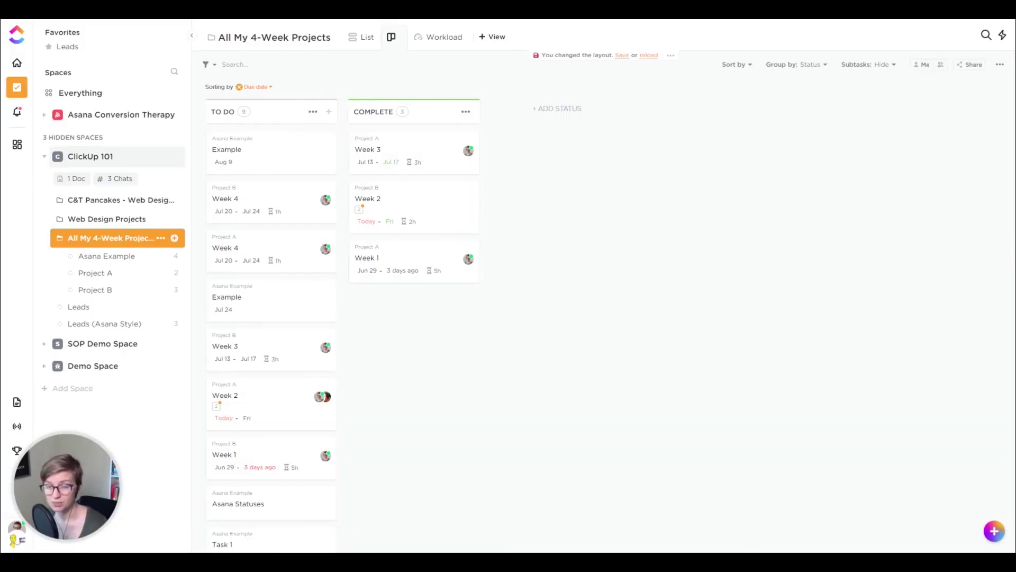
Step: Create a task named 'Testing' in the Asana Example list
{"action": "left_click", "coordinate": [994, 531]}
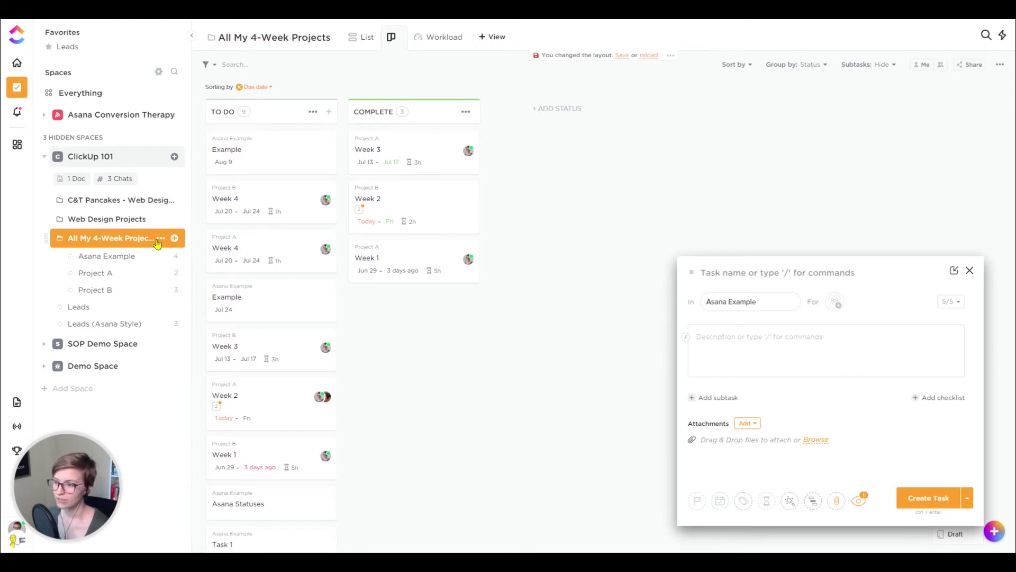
{"action": "left_click", "coordinate": [109, 258]}
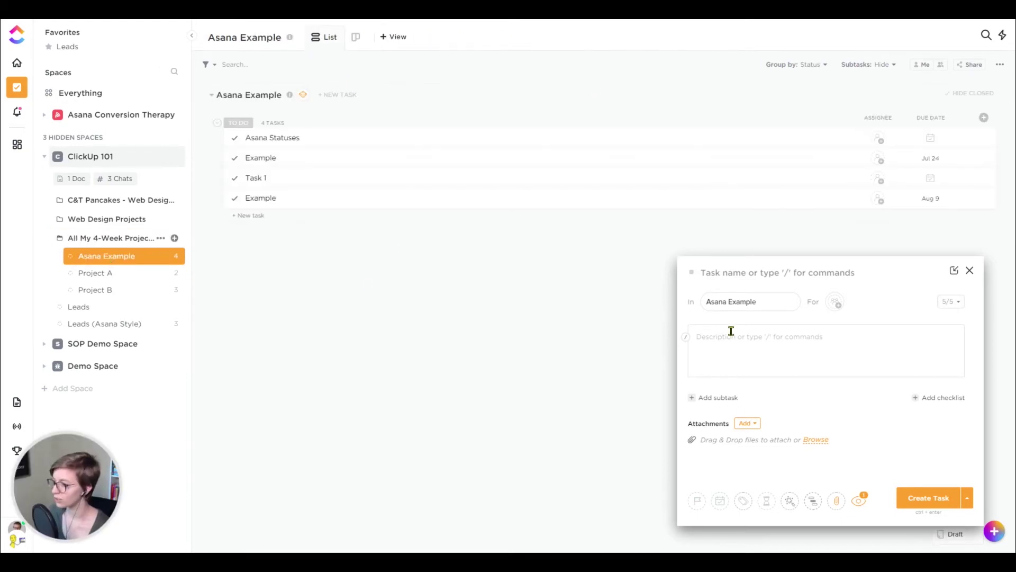
{"action": "type", "text": "Testing"}
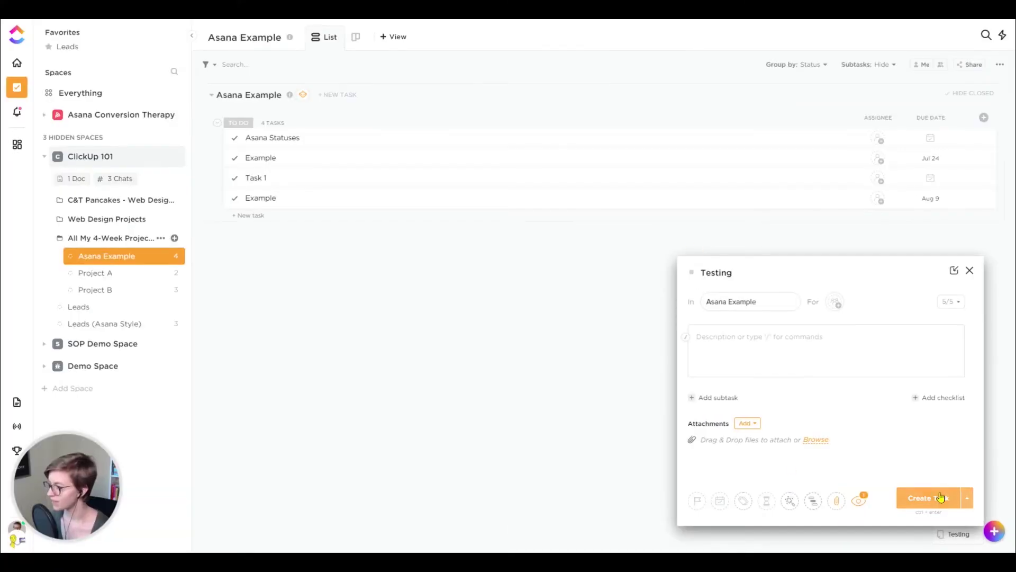
{"action": "left_click", "coordinate": [940, 497]}
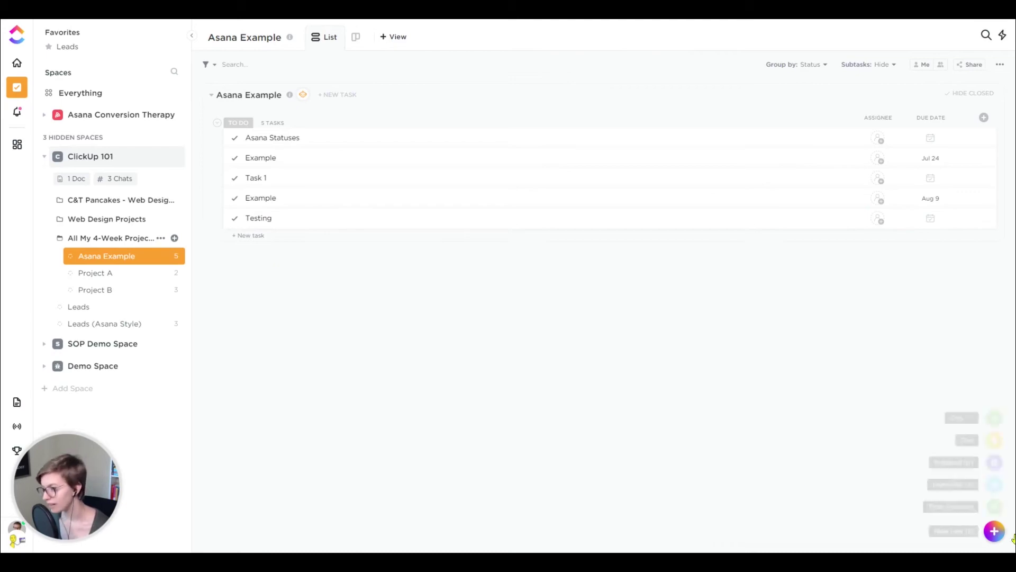
Step: Create a task named 'This is 2?' placed at position 2 in the list
{"action": "left_click", "coordinate": [994, 531]}
{"action": "left_click", "coordinate": [927, 234]}
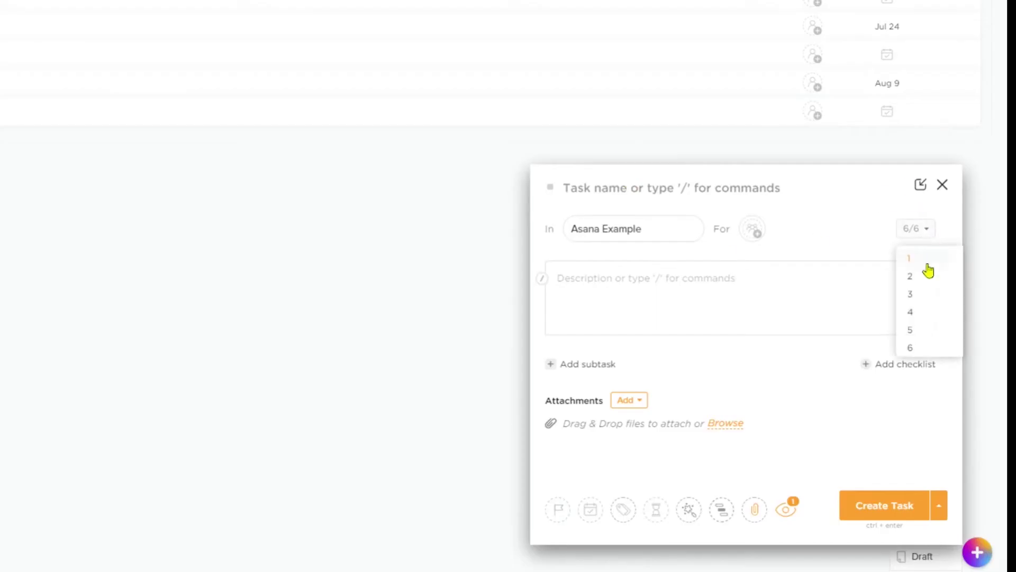
{"action": "left_click", "coordinate": [921, 277]}
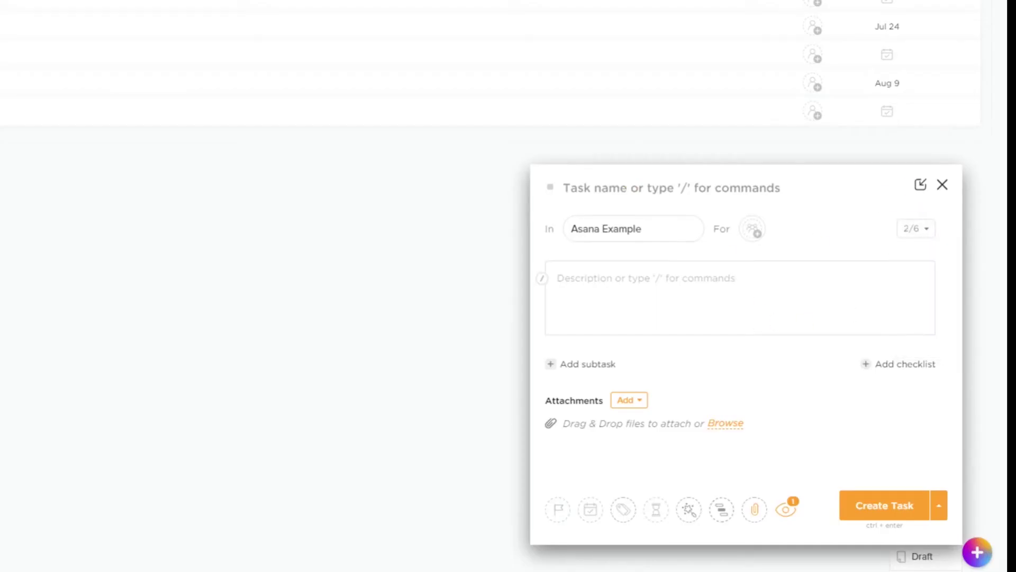
{"action": "left_click", "coordinate": [766, 190]}
{"action": "type", "text": "This is 2"}
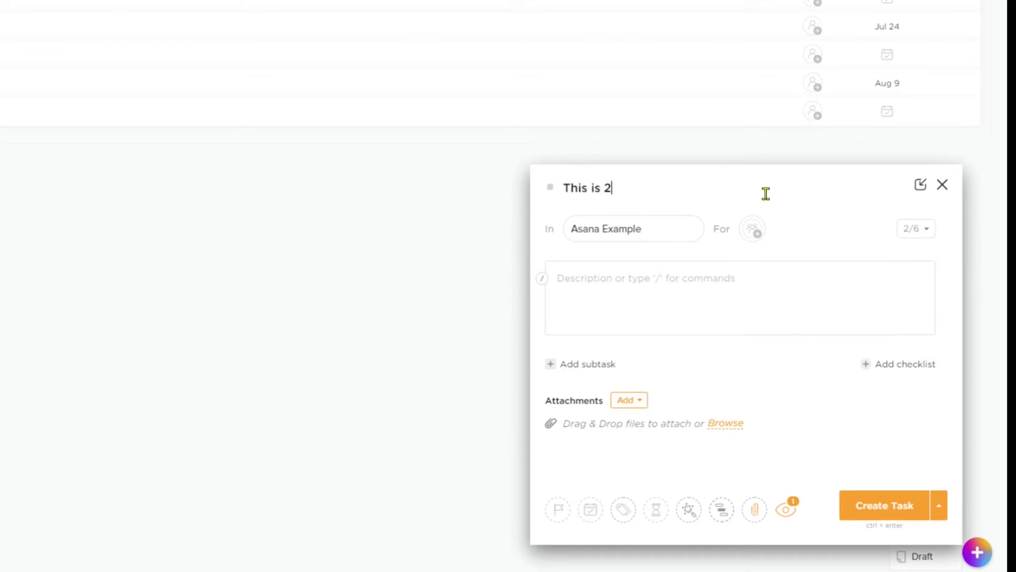
{"action": "type", "text": "?"}
{"action": "left_click", "coordinate": [900, 504]}
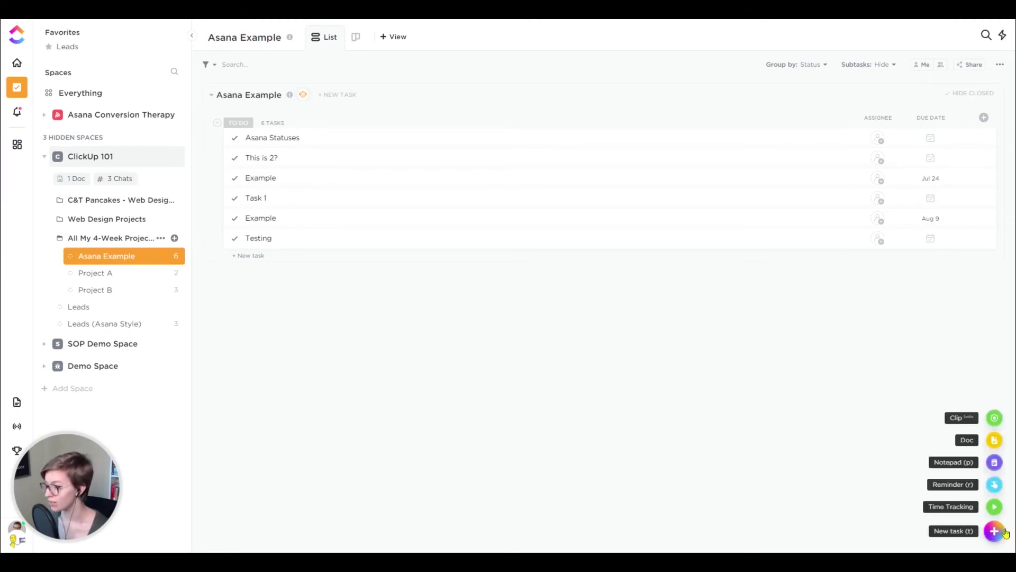
Step: Set the Example task's list position to 4
{"action": "left_click", "coordinate": [263, 178]}
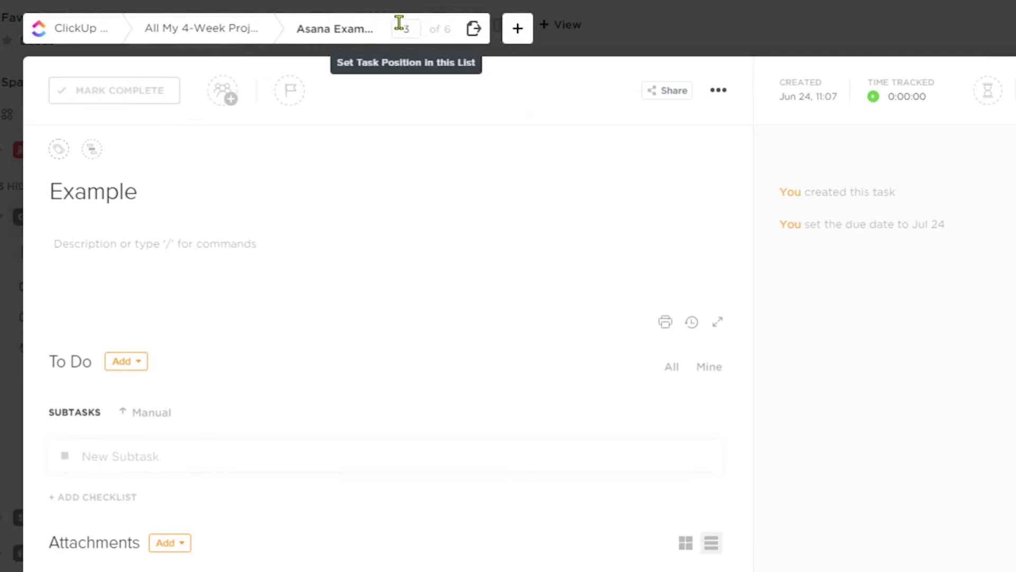
{"action": "left_click", "coordinate": [404, 28]}
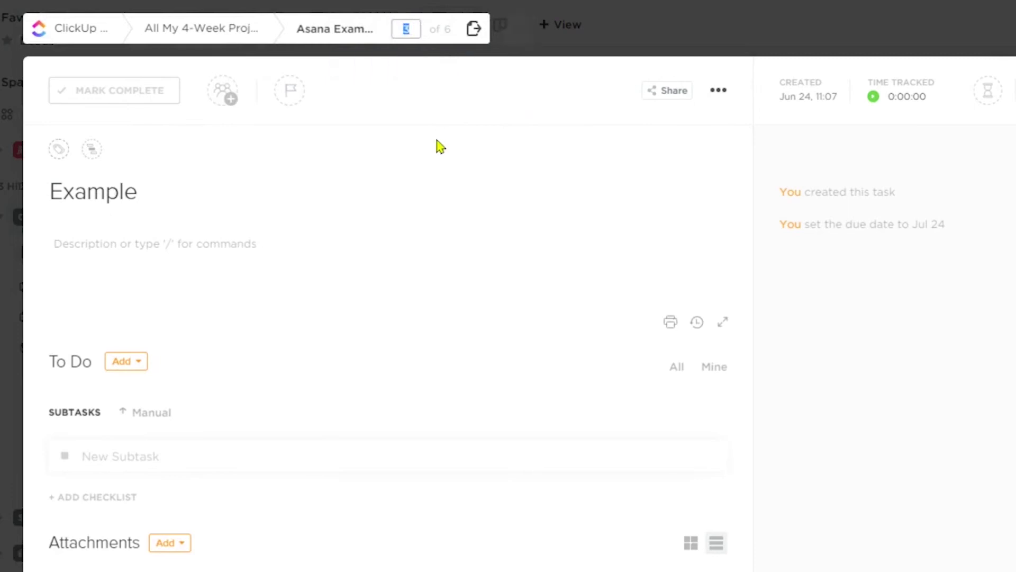
{"action": "type", "text": "4"}
{"action": "left_click", "coordinate": [620, 39]}
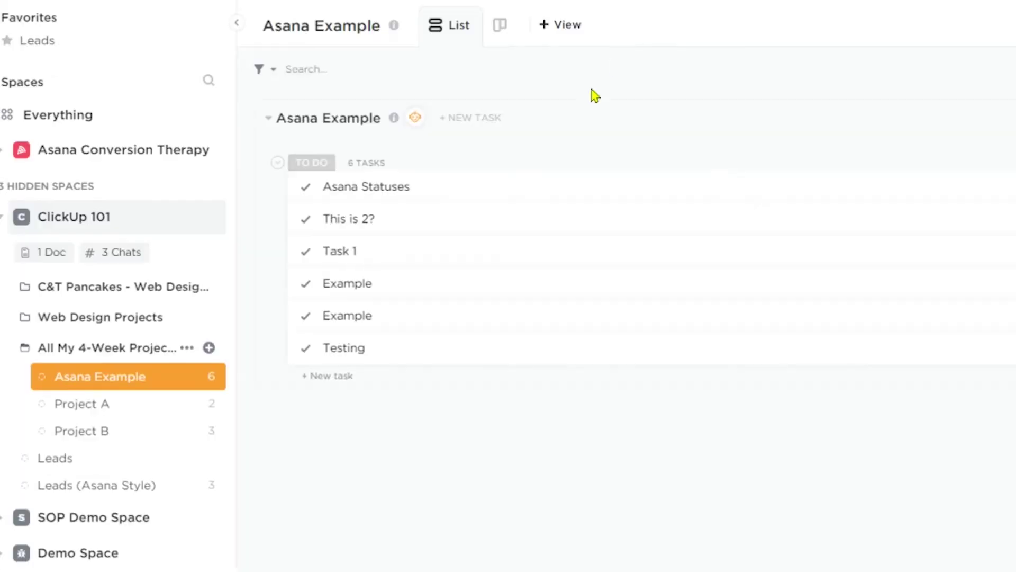
Step: Move Testing to position 1, then open the Project A list
{"action": "left_click", "coordinate": [465, 348]}
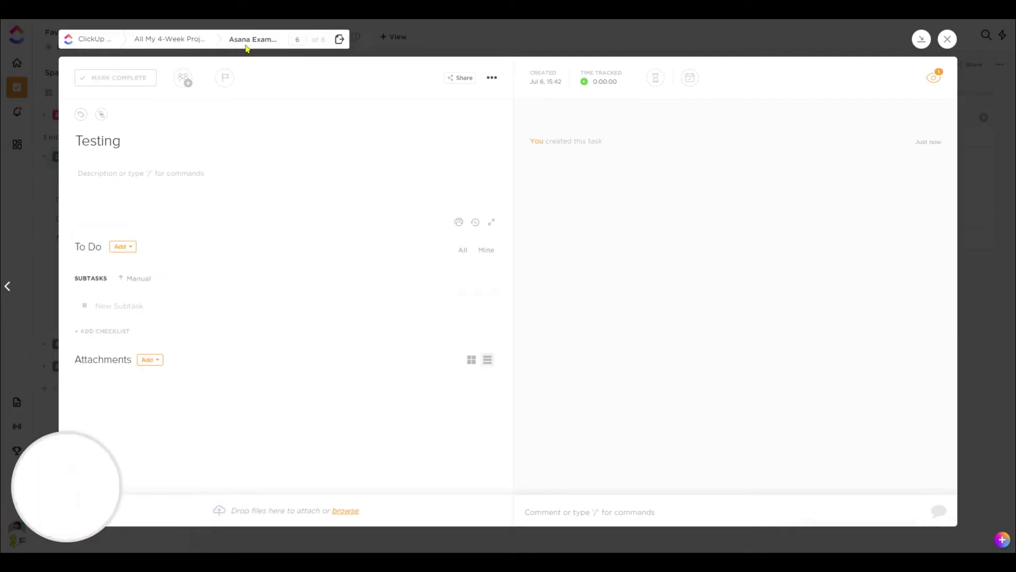
{"action": "left_click", "coordinate": [468, 40]}
{"action": "left_click", "coordinate": [95, 272]}
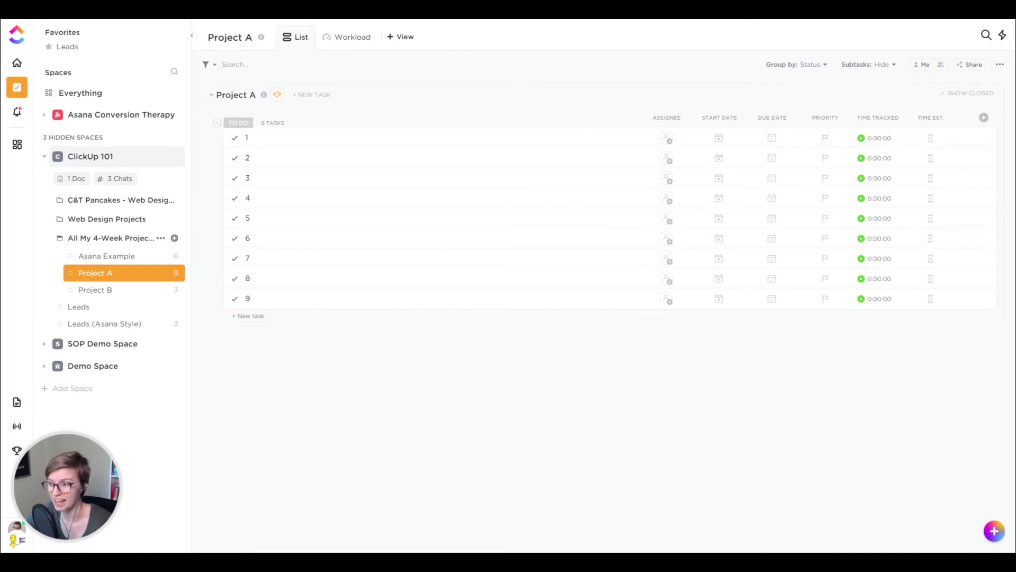
Step: Add a task named '10' to Project A and sort the tasks by name
{"action": "left_click", "coordinate": [251, 317]}
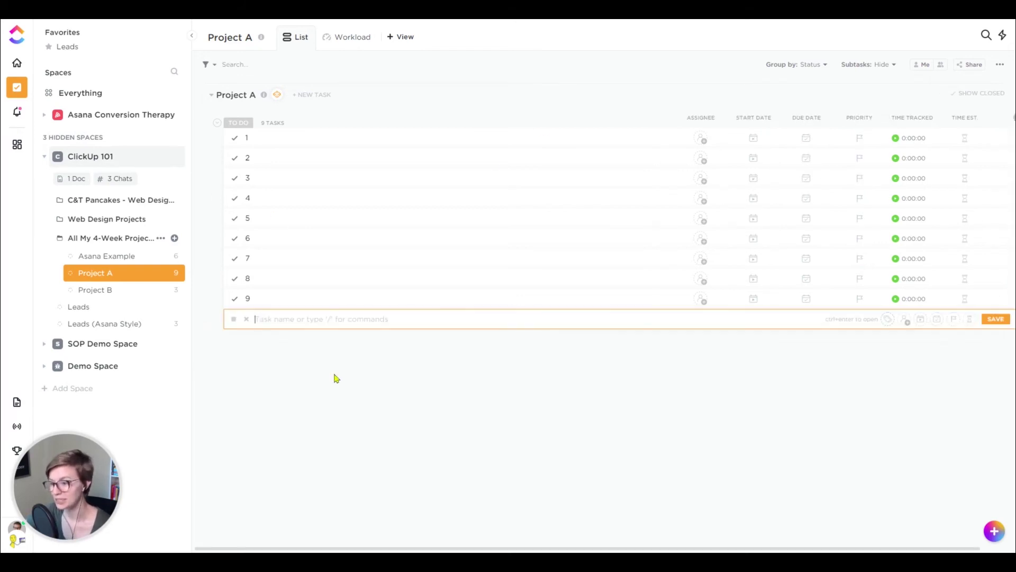
{"action": "type", "text": "10"}
{"action": "key", "text": "Return"}
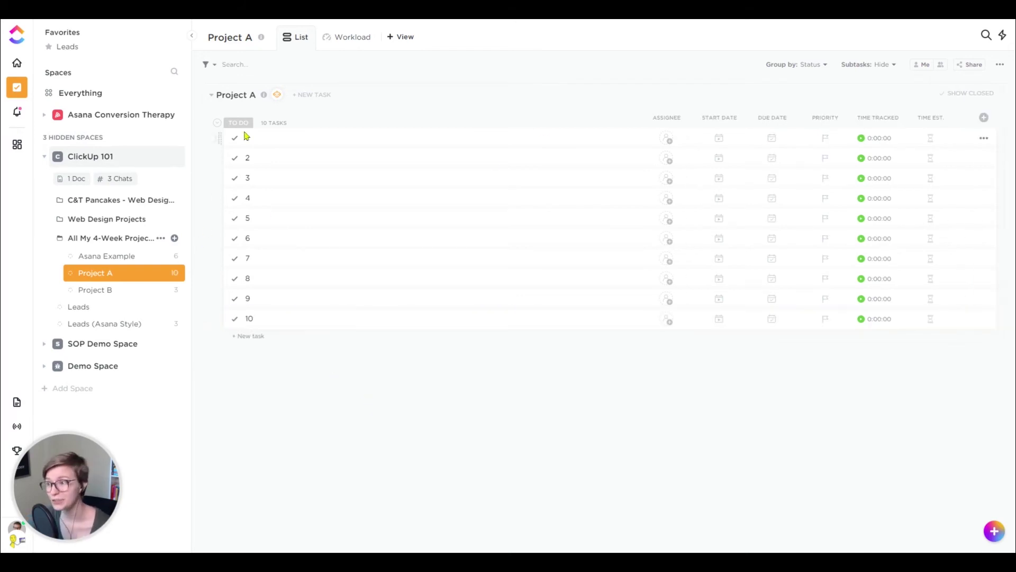
{"action": "left_click", "coordinate": [310, 150]}
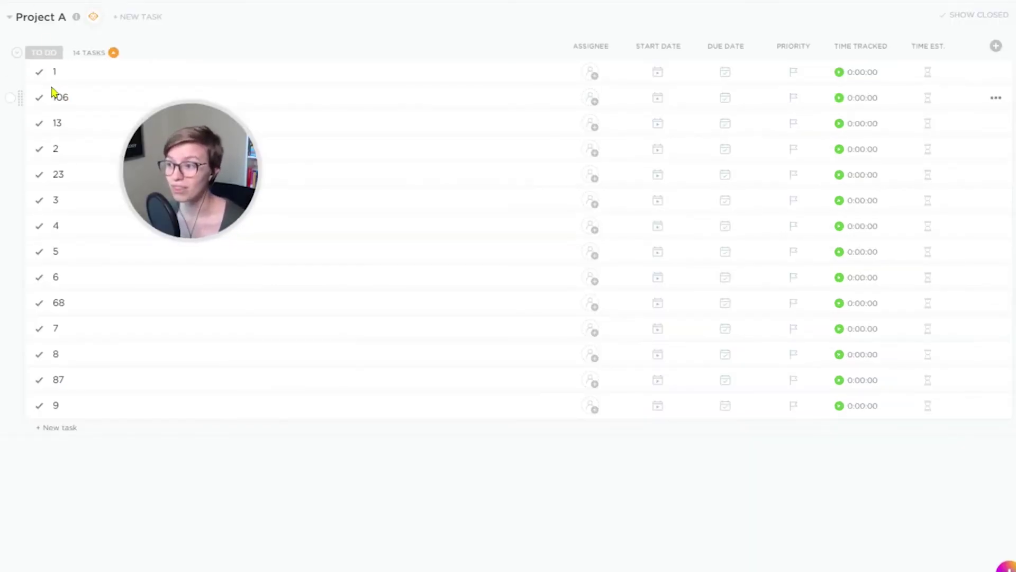
Step: Rename task 1 to '001' and task 13 to '013' by adding leading zeros
{"action": "left_click", "coordinate": [72, 71]}
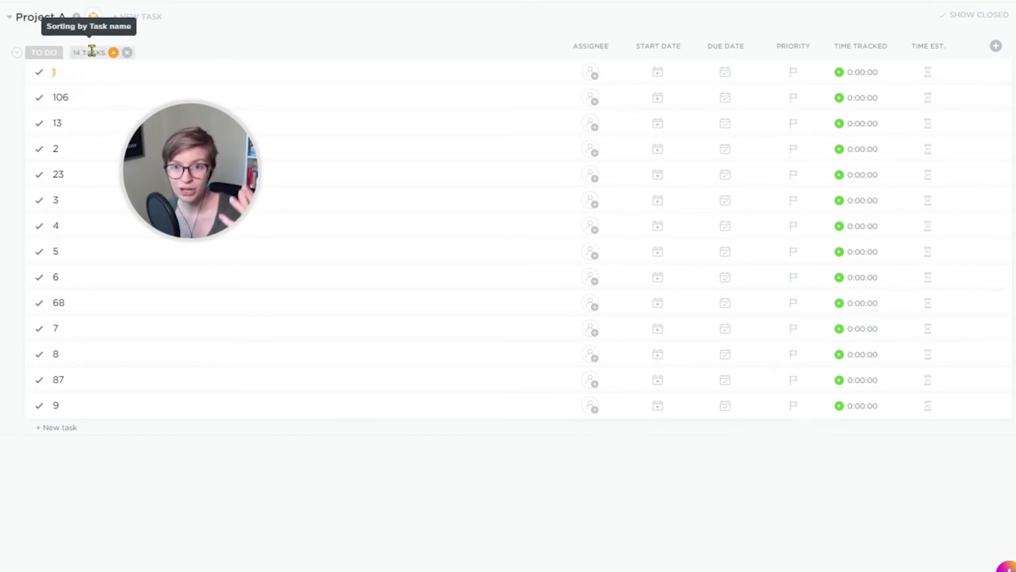
{"action": "type", "text": "00"}
{"action": "key", "text": "Return"}
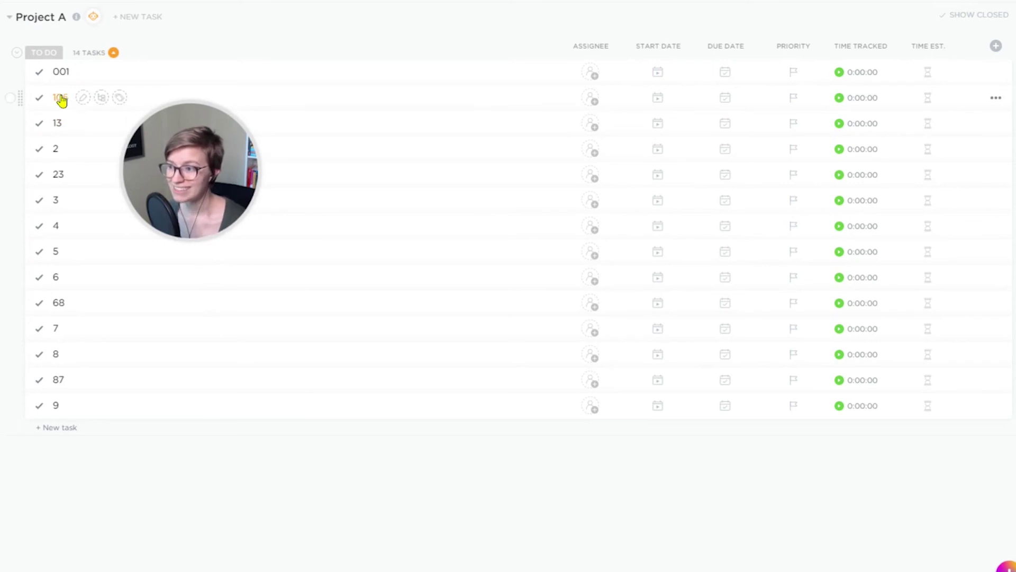
{"action": "left_click", "coordinate": [82, 100]}
{"action": "left_click", "coordinate": [75, 123]}
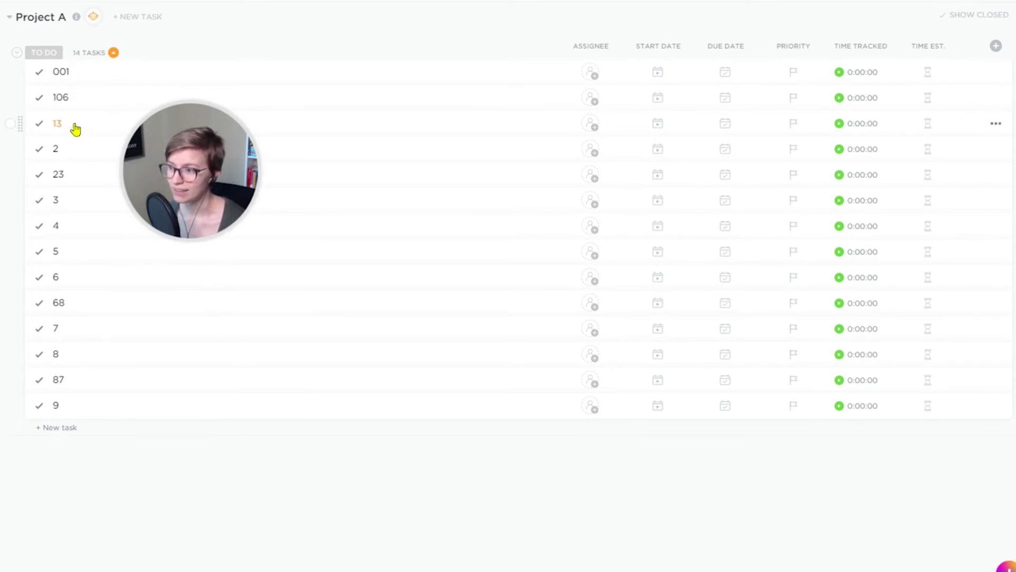
{"action": "type", "text": "0"}
{"action": "key", "text": "Return"}
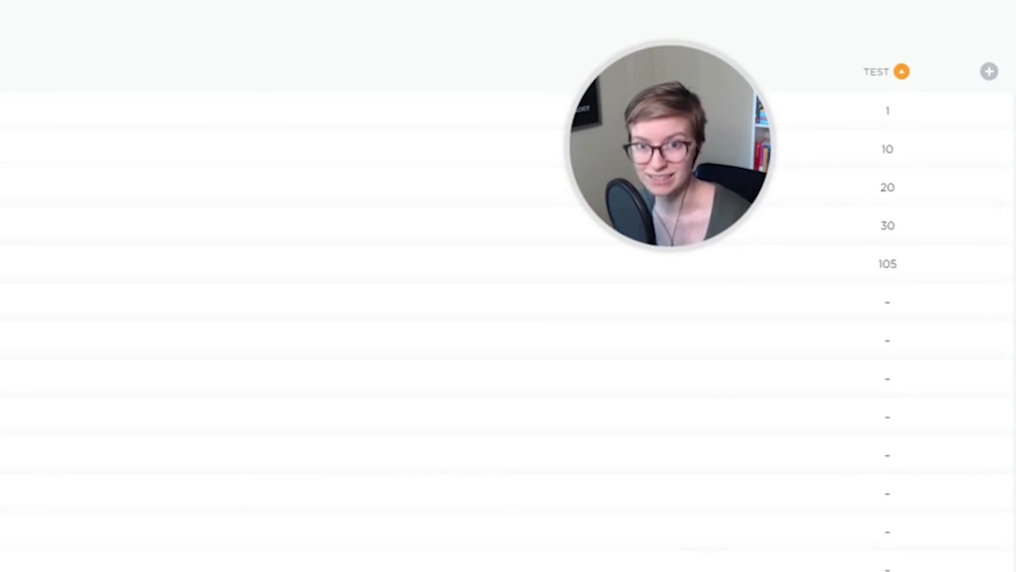
Step: Enter 13 in the sixth row's TEST field, then browse the available custom field types
{"action": "left_click", "coordinate": [869, 300]}
{"action": "type", "text": "13"}
{"action": "key", "text": "Return"}
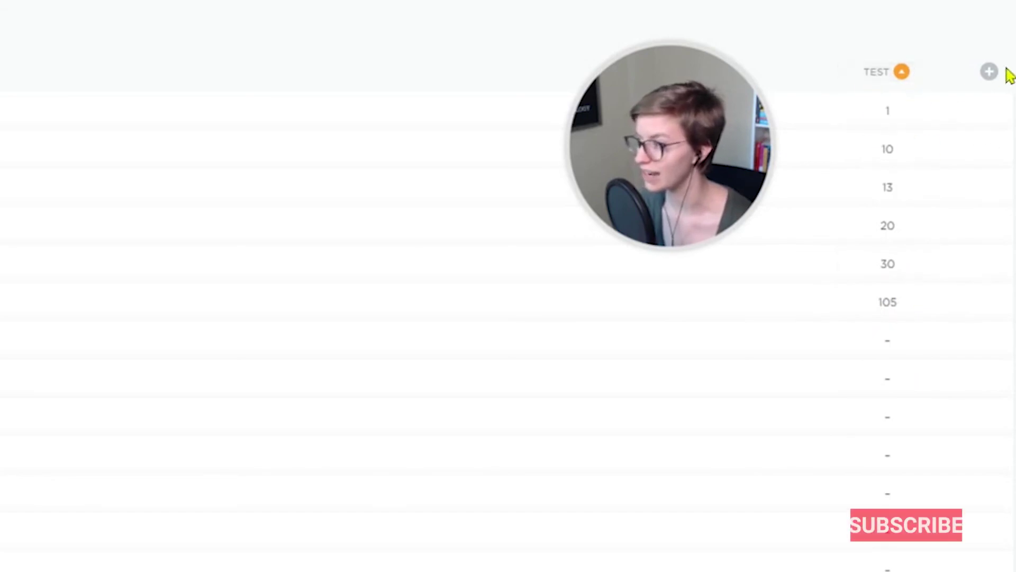
{"action": "left_click", "coordinate": [989, 74]}
{"action": "scroll", "coordinate": [895, 530], "scroll_direction": "down", "scroll_amount": 5}
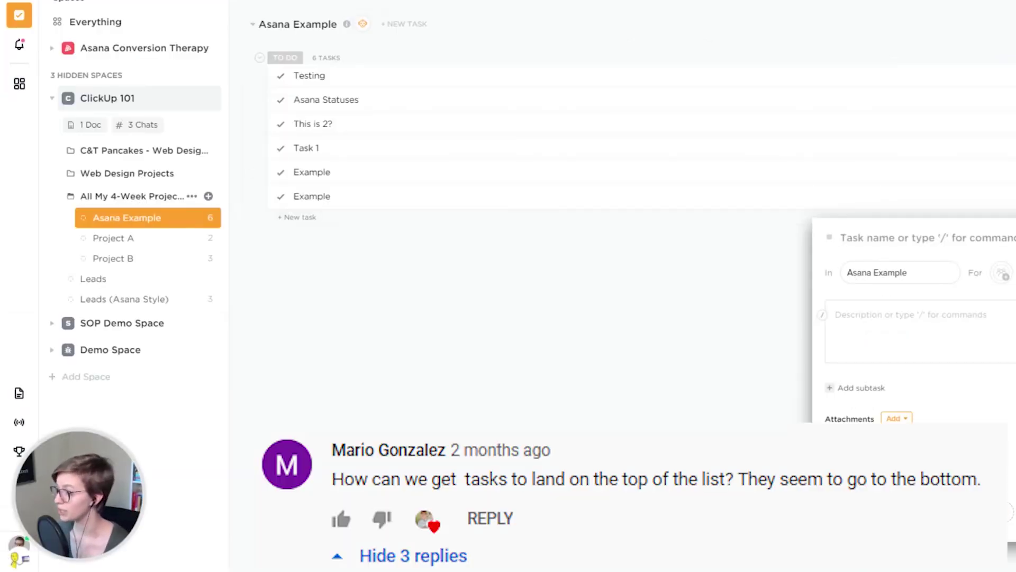
Step: Dismiss the new-task form so the six-task Asana Example list shows with Testing first
{"action": "key", "text": "Escape"}
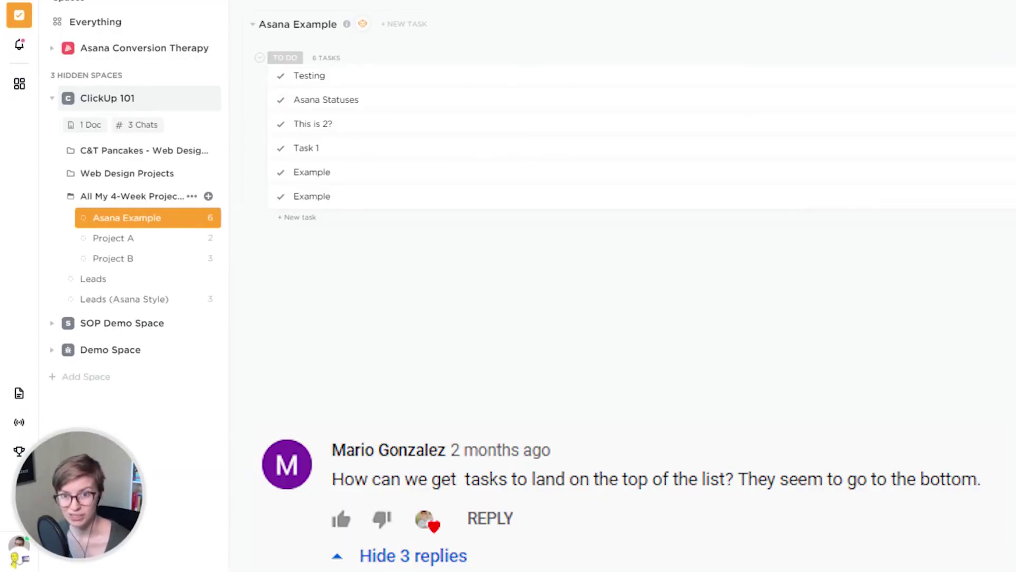